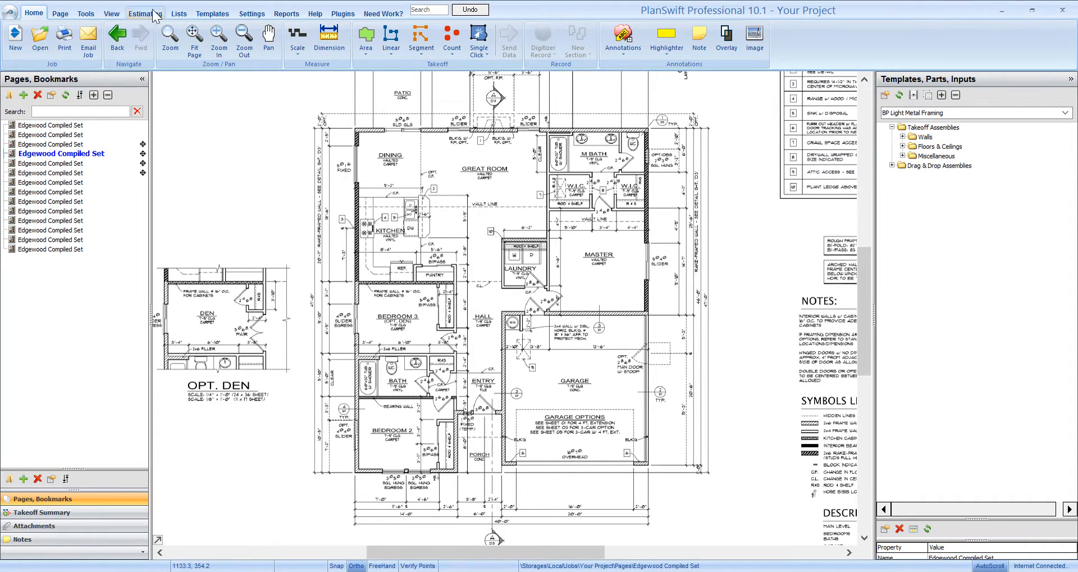
Step: Add the 10- 1st Level Walls folder from the BP Location Folders templates to the estimate, keeping its name
{"action": "left_click", "coordinate": [146, 13]}
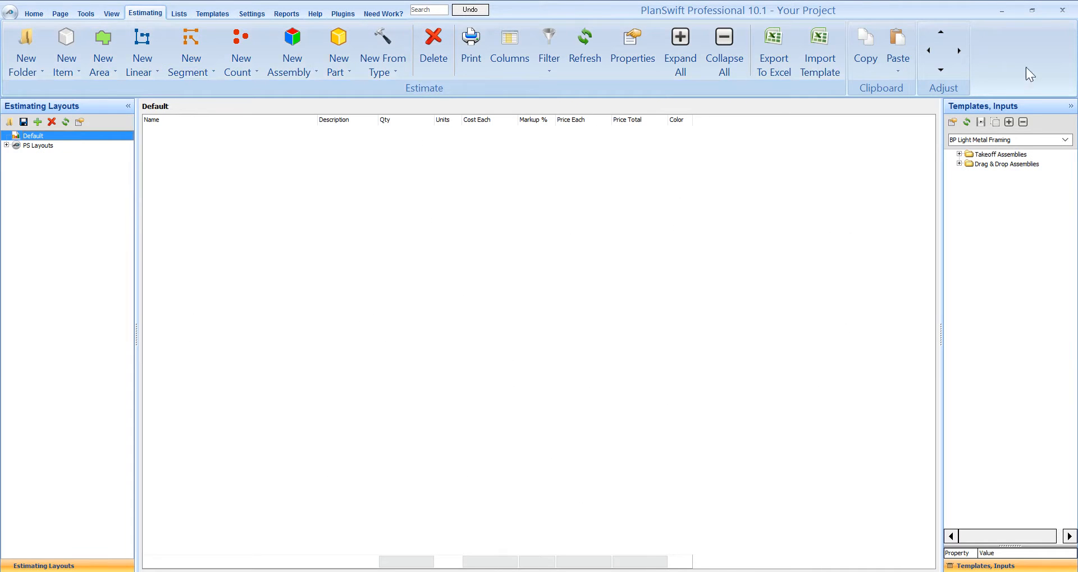
{"action": "left_click", "coordinate": [1065, 139]}
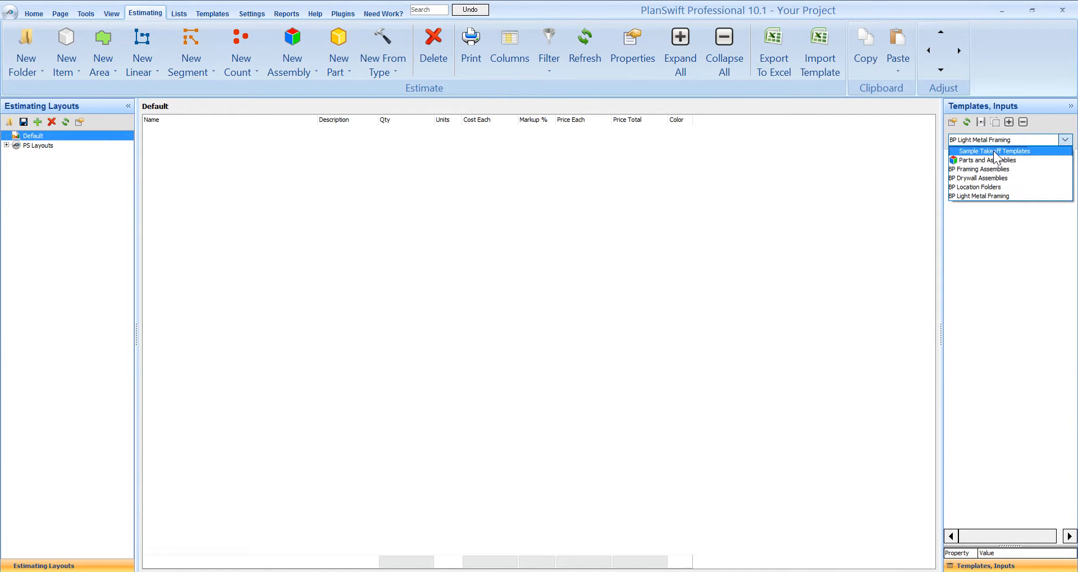
{"action": "left_click", "coordinate": [985, 187]}
{"action": "left_click_drag", "start_coordinate": [999, 155], "coordinate": [336, 283]}
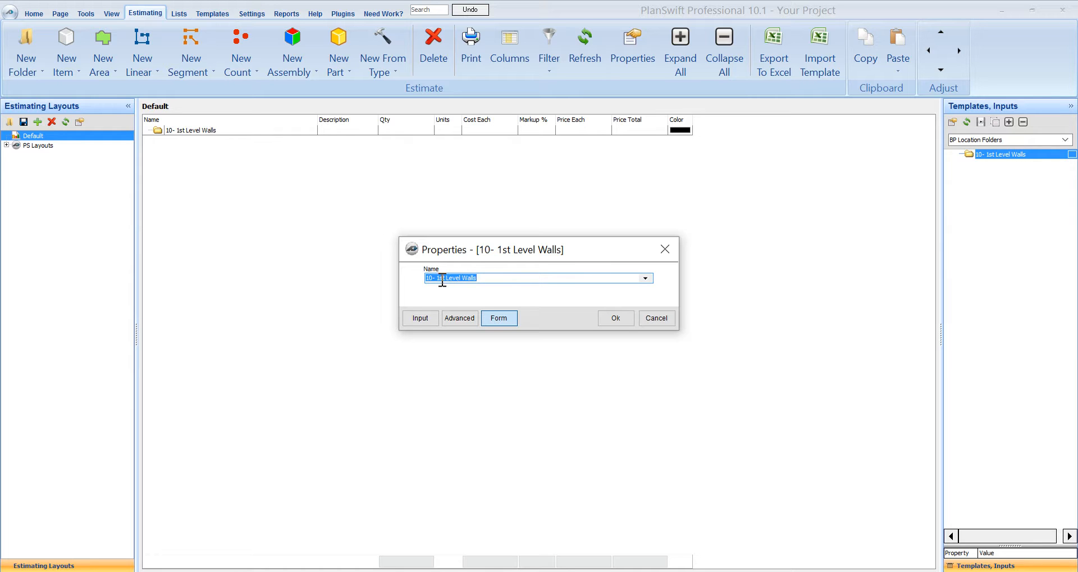
{"action": "left_click", "coordinate": [622, 323]}
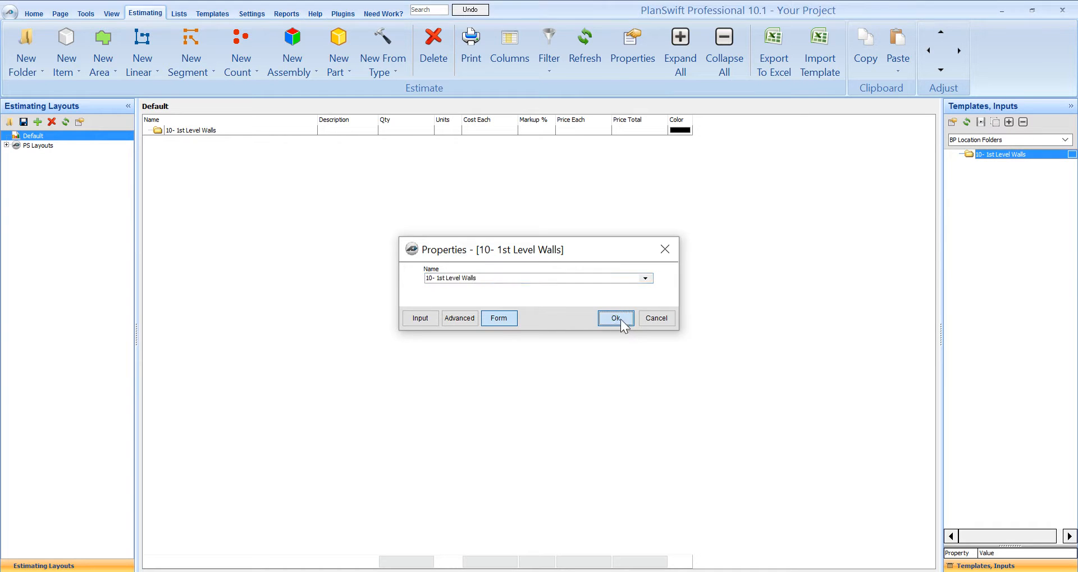
Step: Return to the floor plan and load the BP Light Metal Framing template set
{"action": "left_click", "coordinate": [34, 13]}
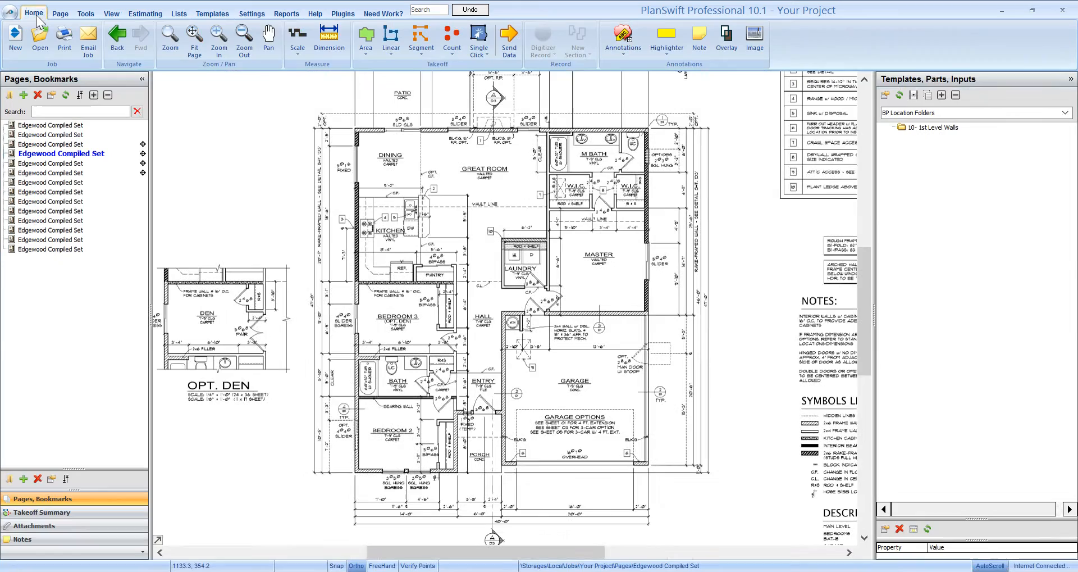
{"action": "left_click_drag", "start_coordinate": [567, 331], "coordinate": [573, 339]}
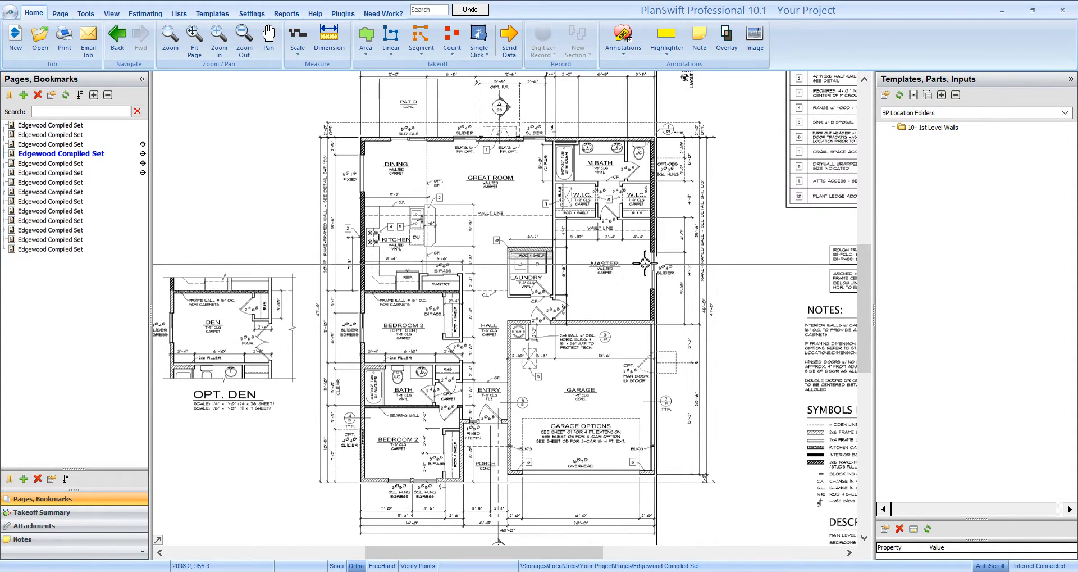
{"action": "left_click_drag", "start_coordinate": [635, 279], "coordinate": [646, 270]}
{"action": "left_click", "coordinate": [1036, 112]}
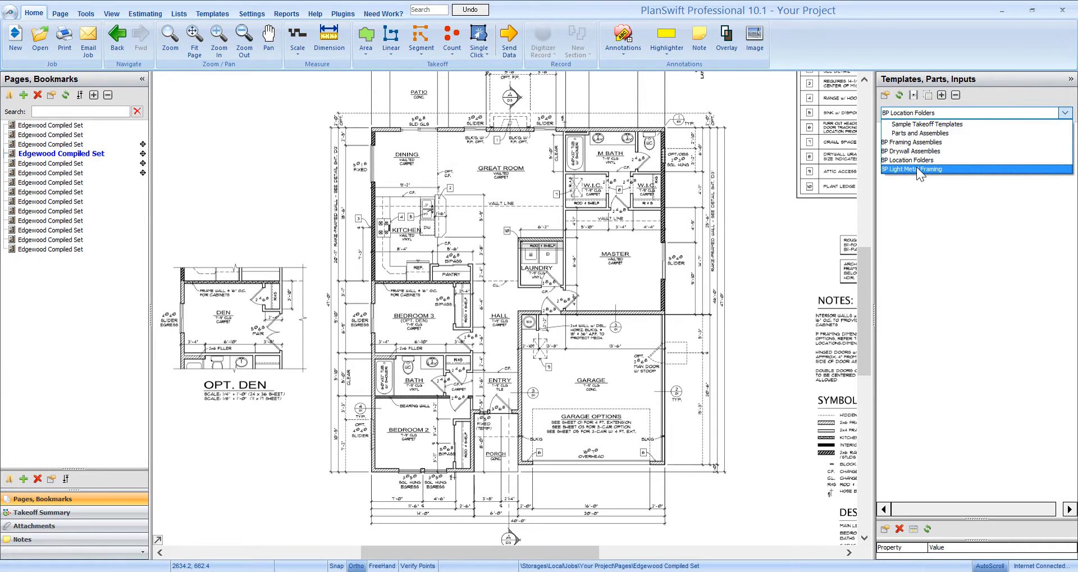
{"action": "left_click", "coordinate": [915, 169]}
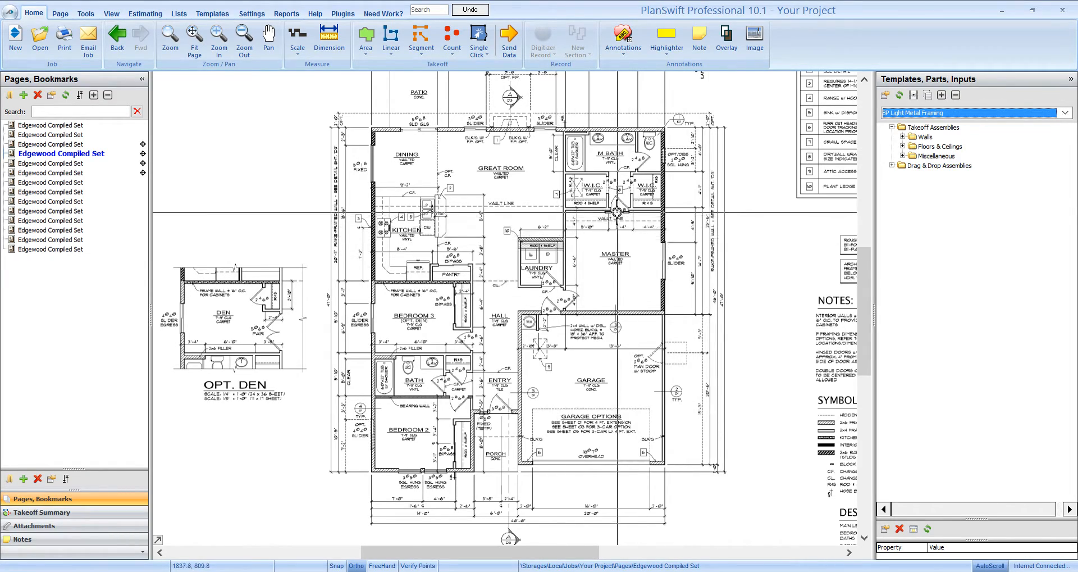
Step: Start a takeoff with the Metal Wall Framing assembly from the metal wall takeoff assemblies
{"action": "scroll", "coordinate": [638, 235], "scroll_direction": "up", "scroll_amount": 3}
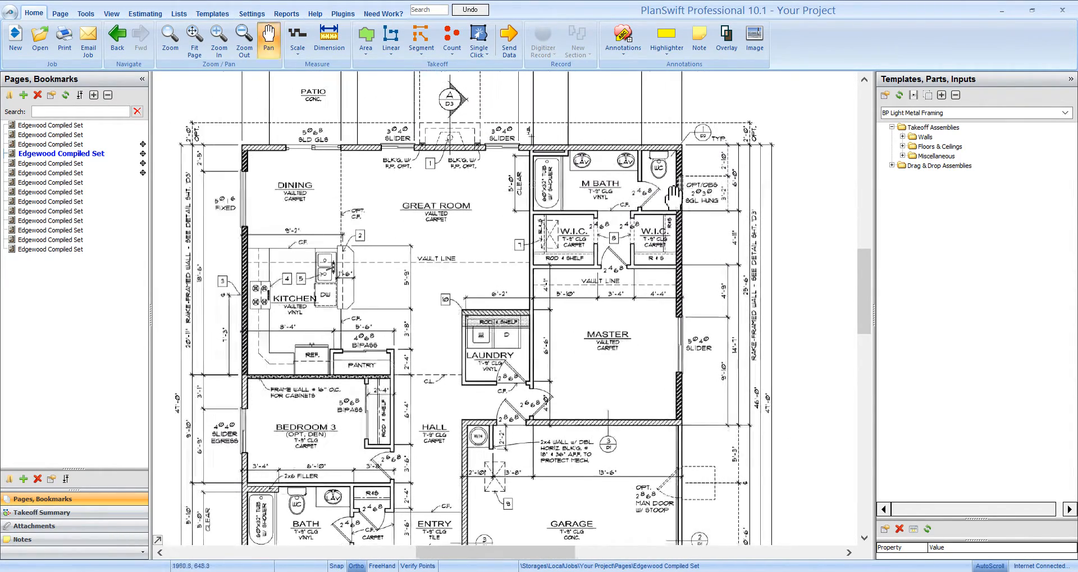
{"action": "left_click", "coordinate": [903, 137]}
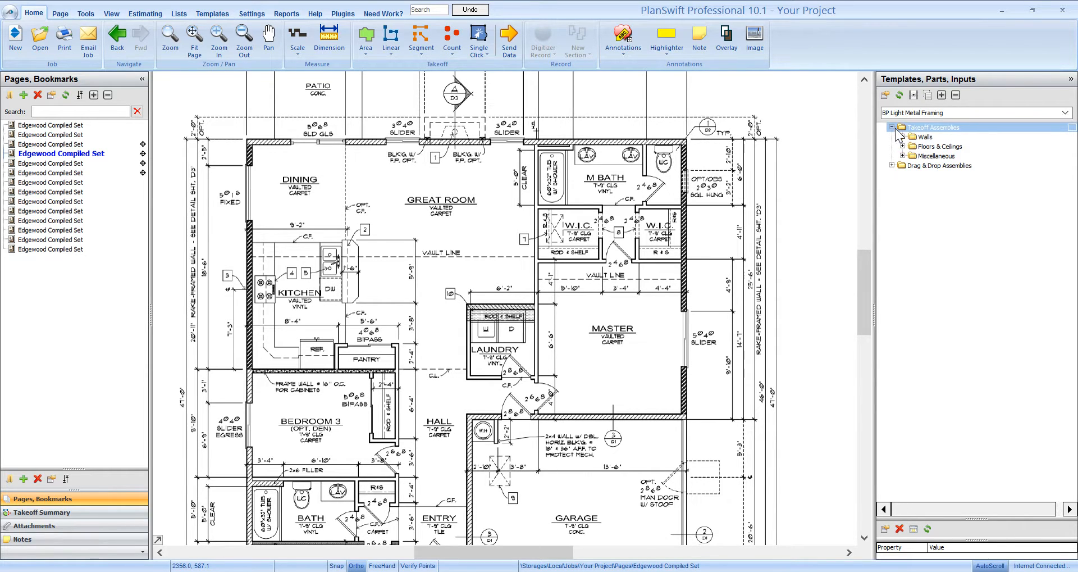
{"action": "left_click", "coordinate": [903, 137]}
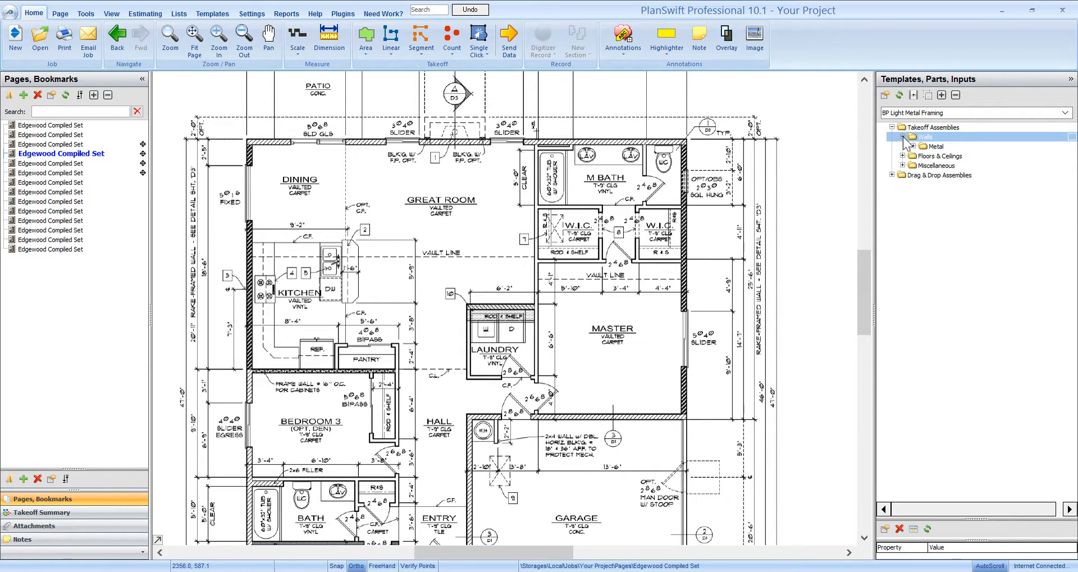
{"action": "left_click", "coordinate": [913, 146]}
{"action": "left_click", "coordinate": [913, 146]}
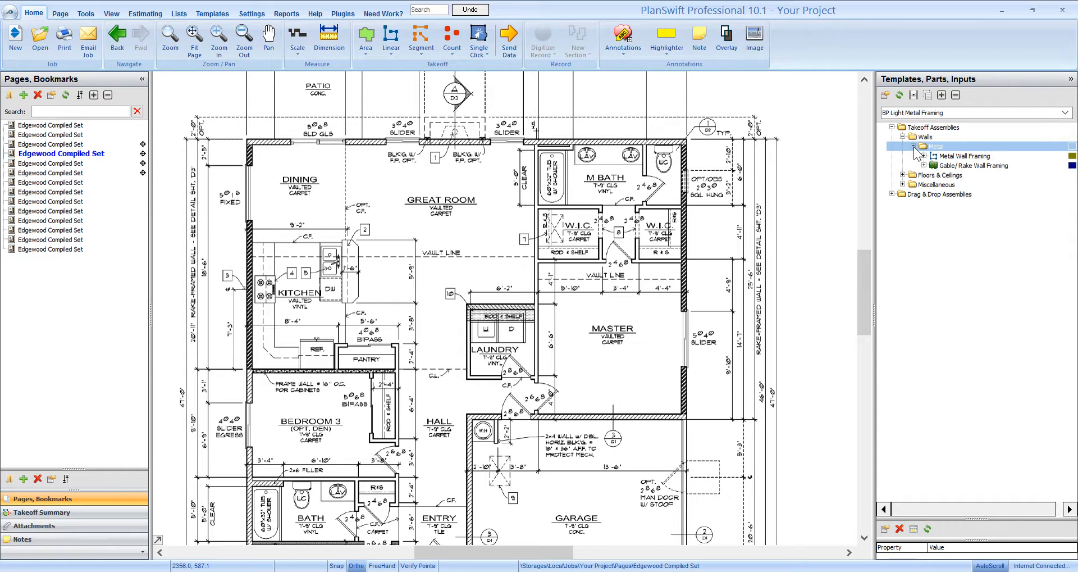
{"action": "left_click", "coordinate": [952, 157]}
{"action": "left_click", "coordinate": [905, 158]}
{"action": "double_click", "coordinate": [882, 156]}
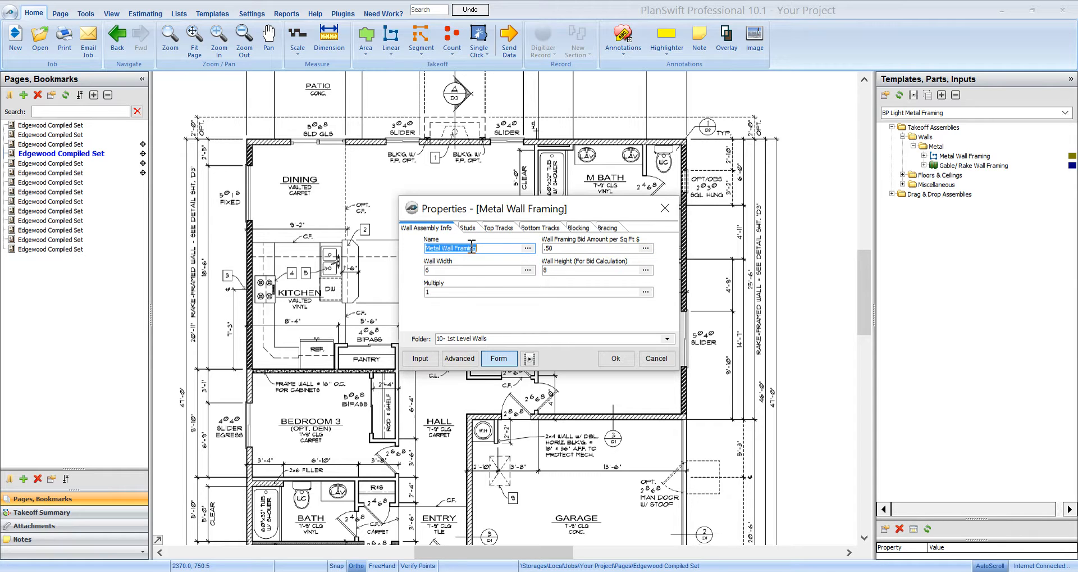
Step: Name the wall assembly "3 5/8 x 8' int walls" and set its wall width to 4
{"action": "type", "text": "3 5/8 x 8' int walls"}
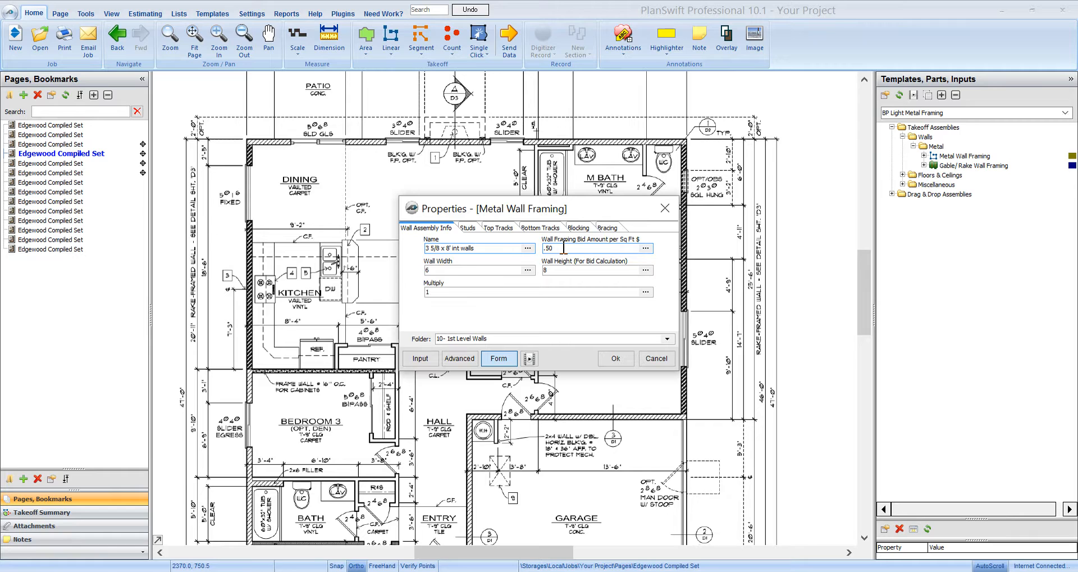
{"action": "double_click", "coordinate": [438, 272]}
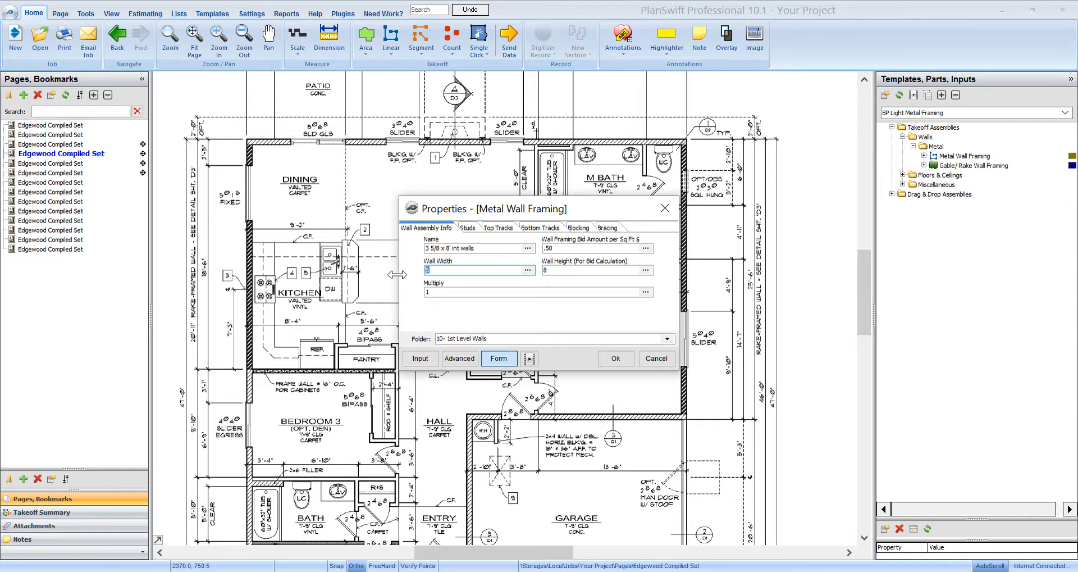
{"action": "type", "text": "4"}
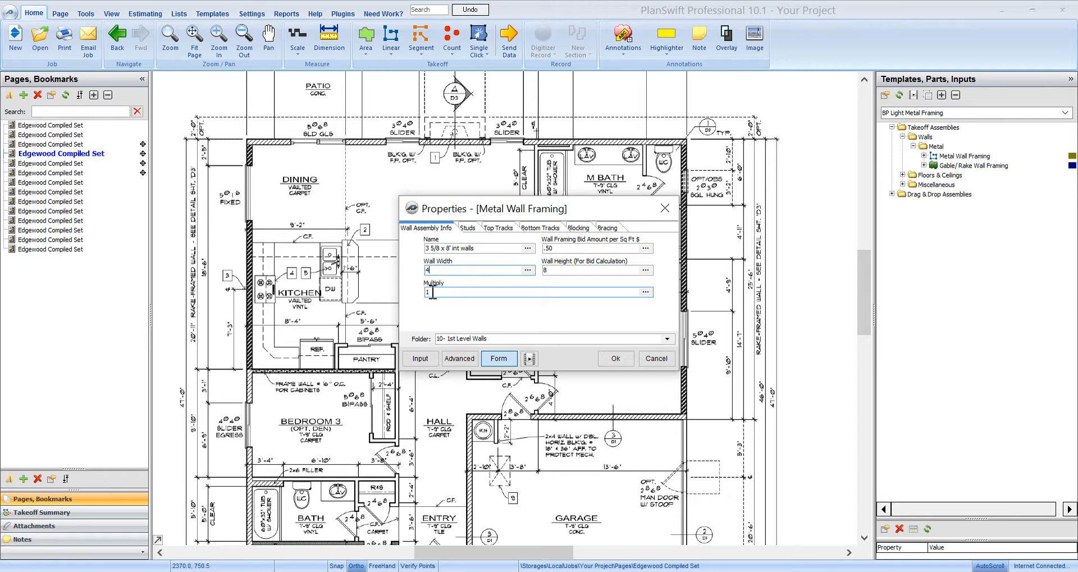
Step: Set the stud length of the wall assembly to 8'
{"action": "left_click", "coordinate": [468, 228]}
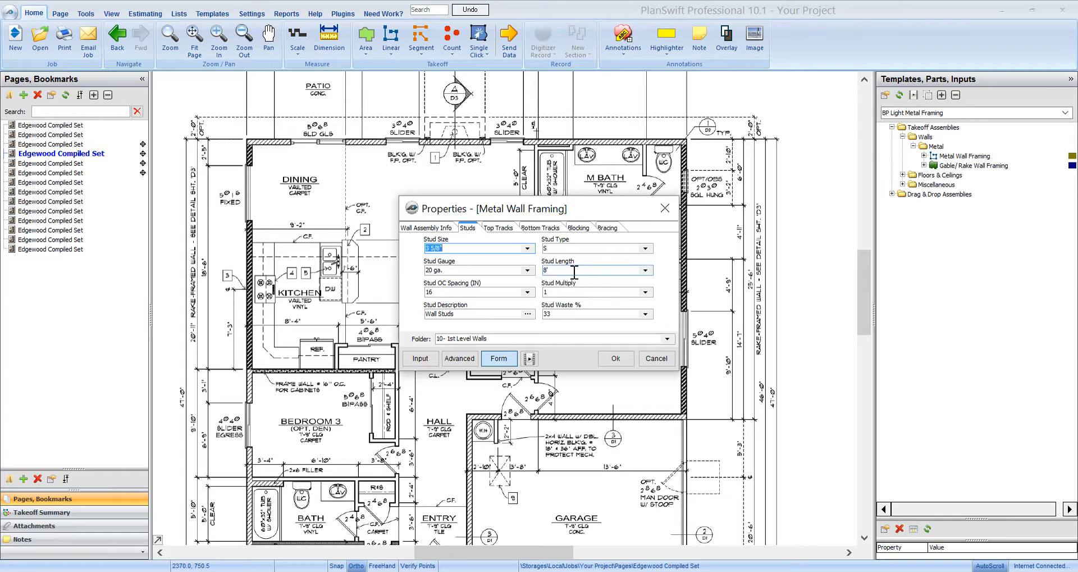
{"action": "left_click", "coordinate": [645, 270]}
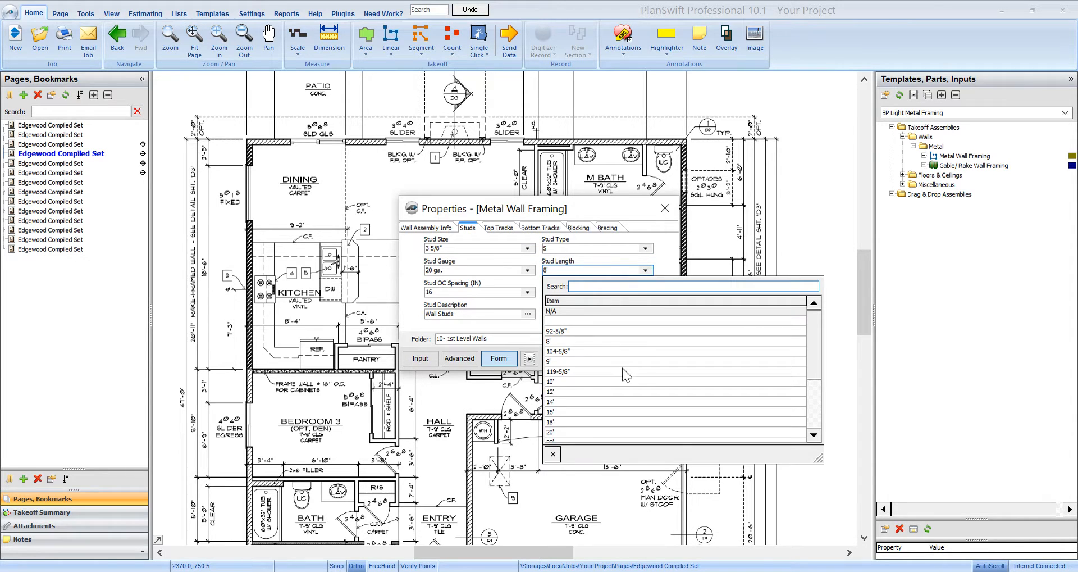
{"action": "left_click", "coordinate": [575, 340]}
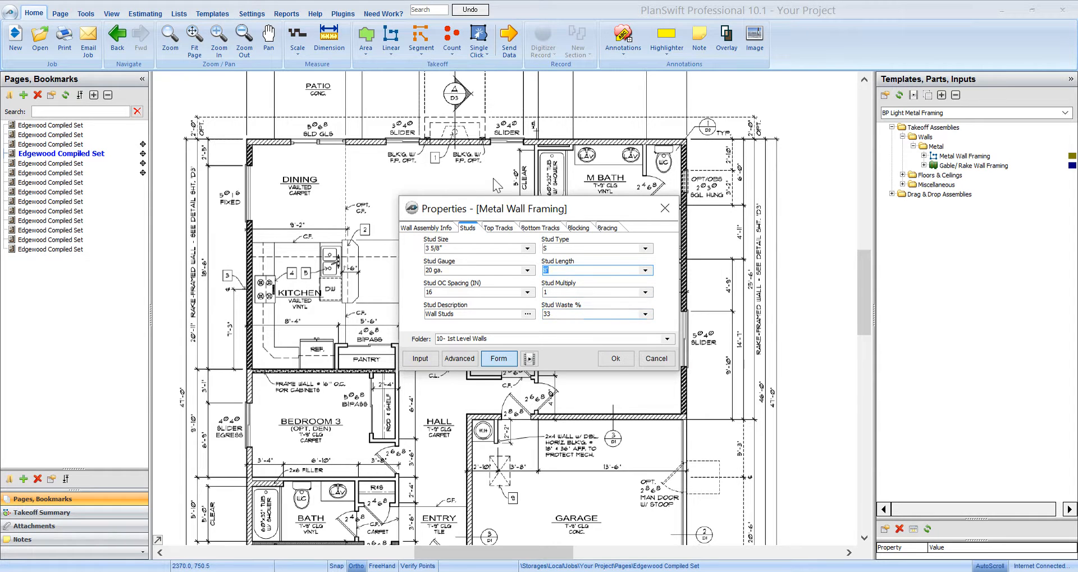
Step: Review the assembly's top track, bottom track, blocking and bracing settings
{"action": "left_click", "coordinate": [499, 227]}
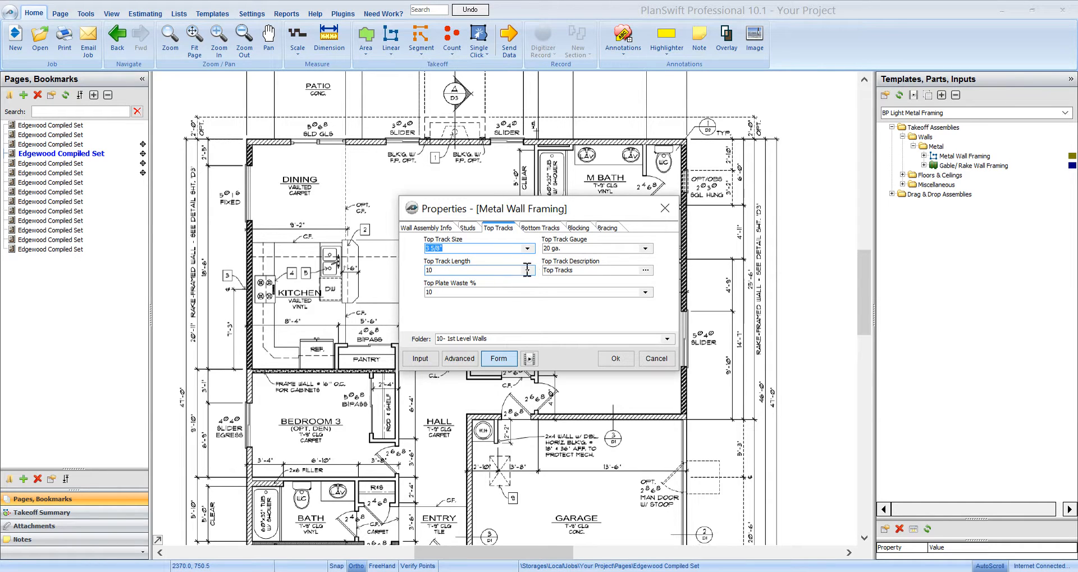
{"action": "left_click", "coordinate": [545, 229]}
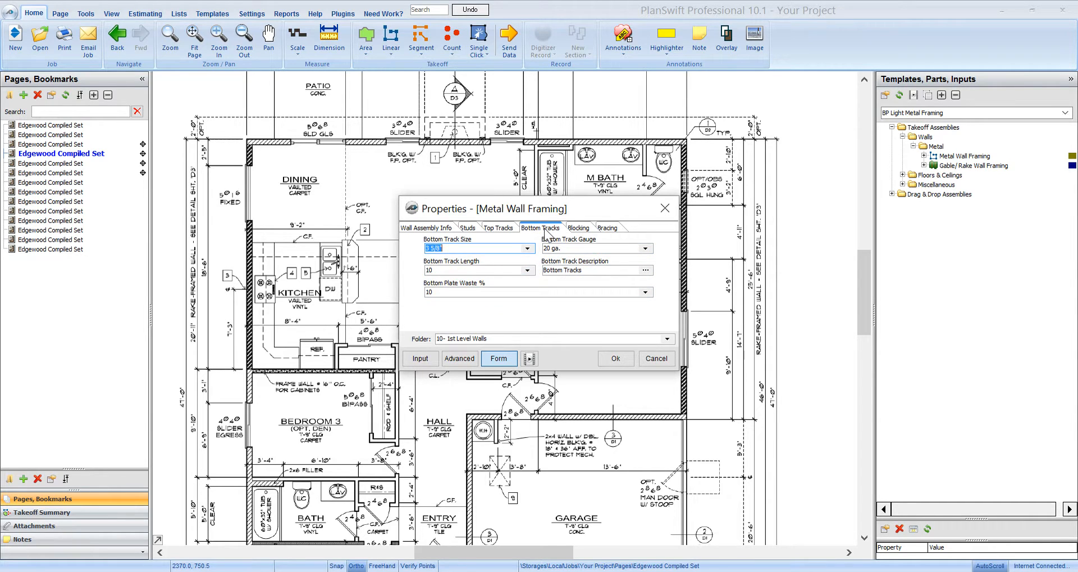
{"action": "left_click", "coordinate": [578, 228]}
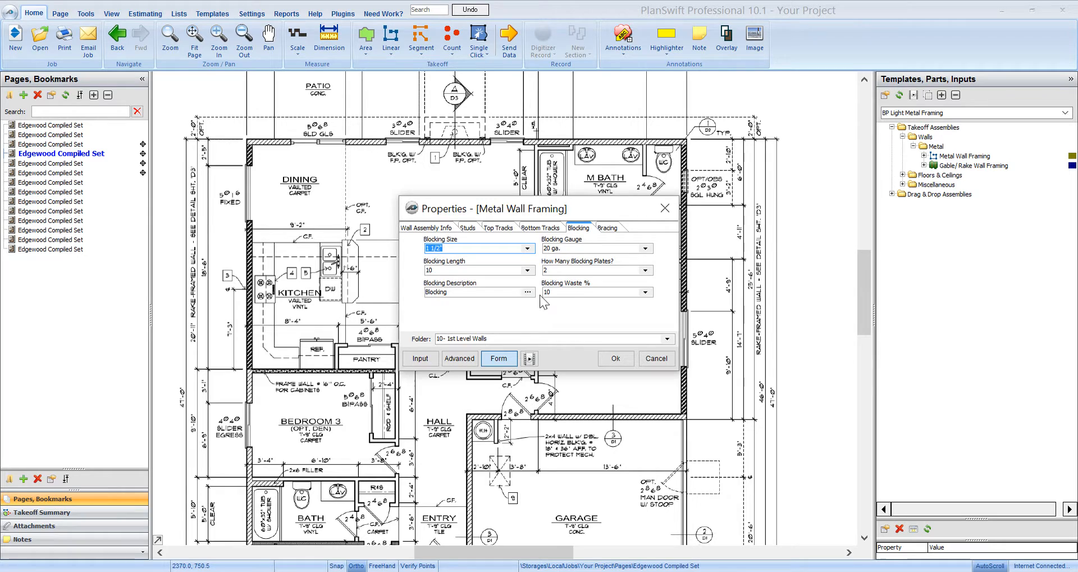
{"action": "left_click", "coordinate": [607, 232]}
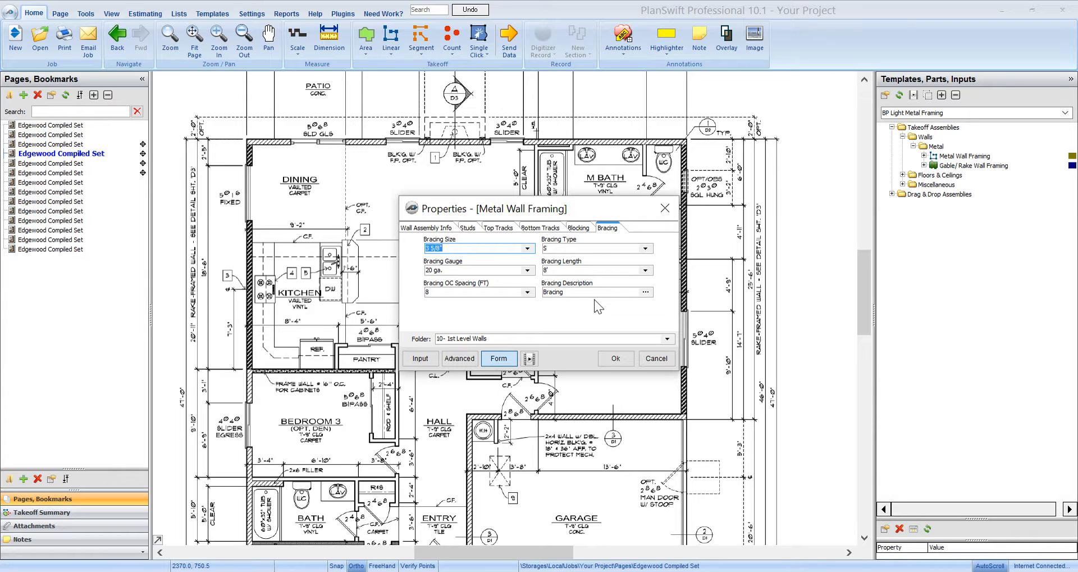
{"action": "left_click", "coordinate": [503, 228]}
{"action": "left_click", "coordinate": [538, 228]}
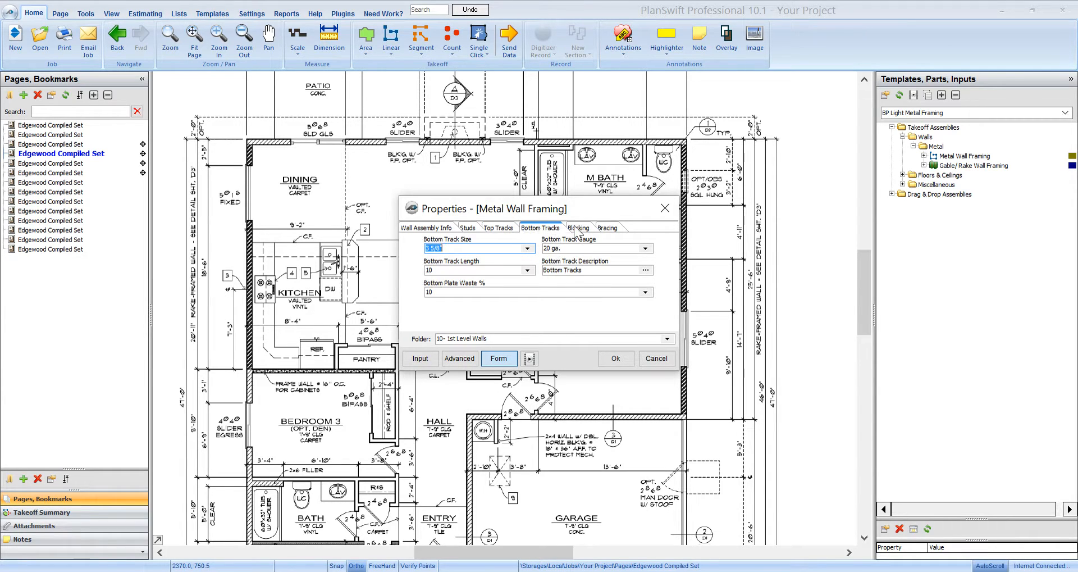
{"action": "left_click", "coordinate": [578, 228]}
Step: Set the bottom track size to N/A as a trial and restore it to 3 5/8"
{"action": "left_click", "coordinate": [546, 228]}
{"action": "left_click", "coordinate": [527, 248]}
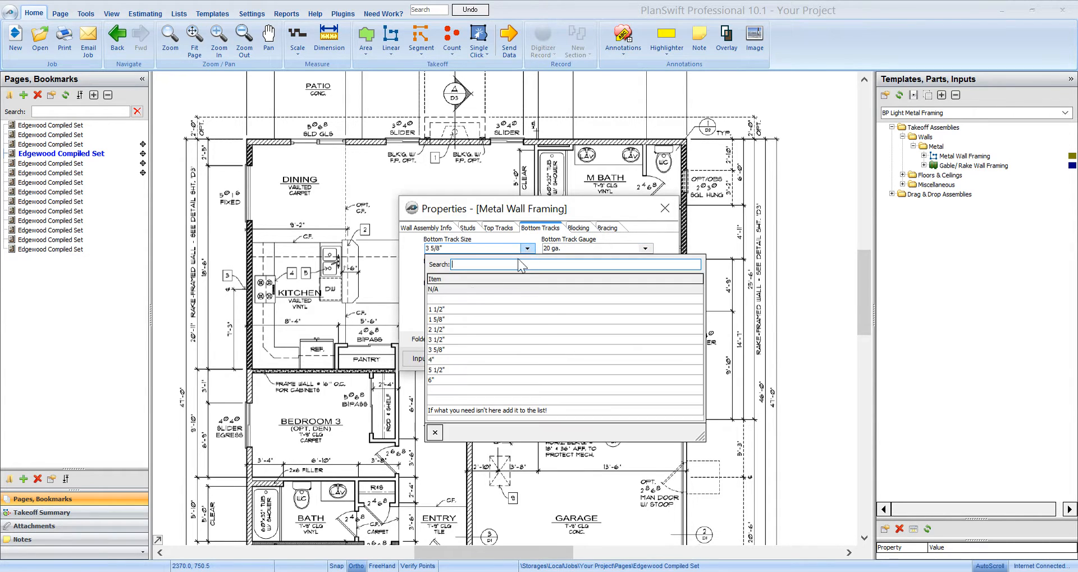
{"action": "left_click", "coordinate": [453, 288]}
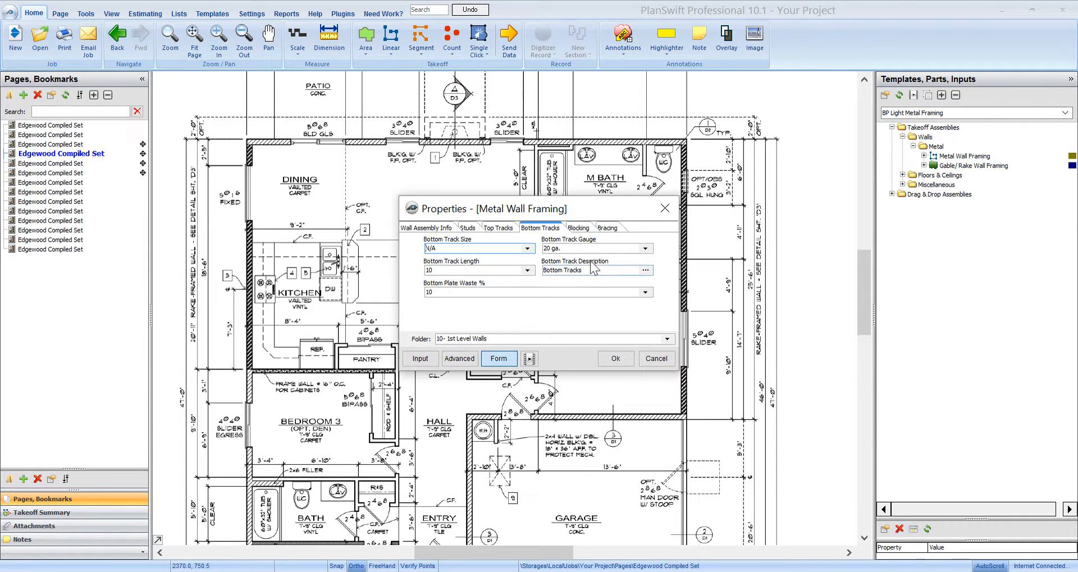
{"action": "left_click", "coordinate": [528, 248]}
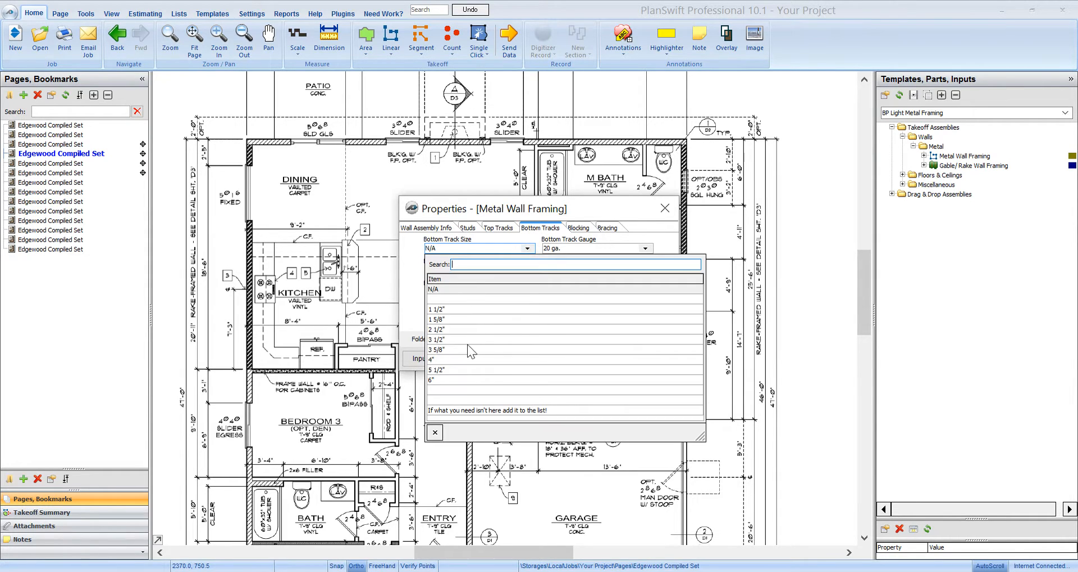
{"action": "left_click", "coordinate": [448, 355]}
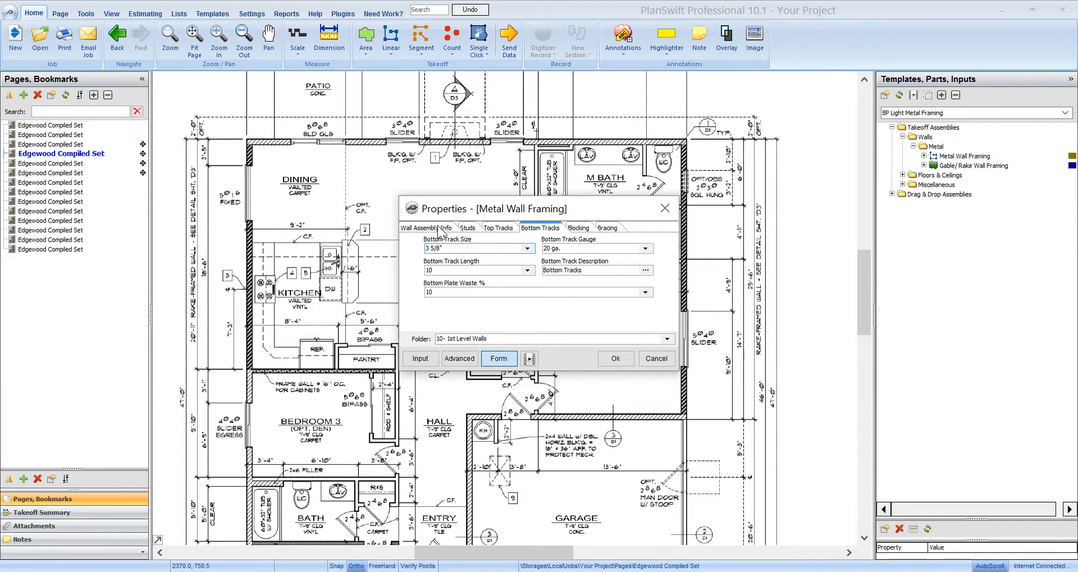
Step: Assign the wall assembly to the 10- 1st Level Walls folder and accept its properties
{"action": "left_click", "coordinate": [439, 228]}
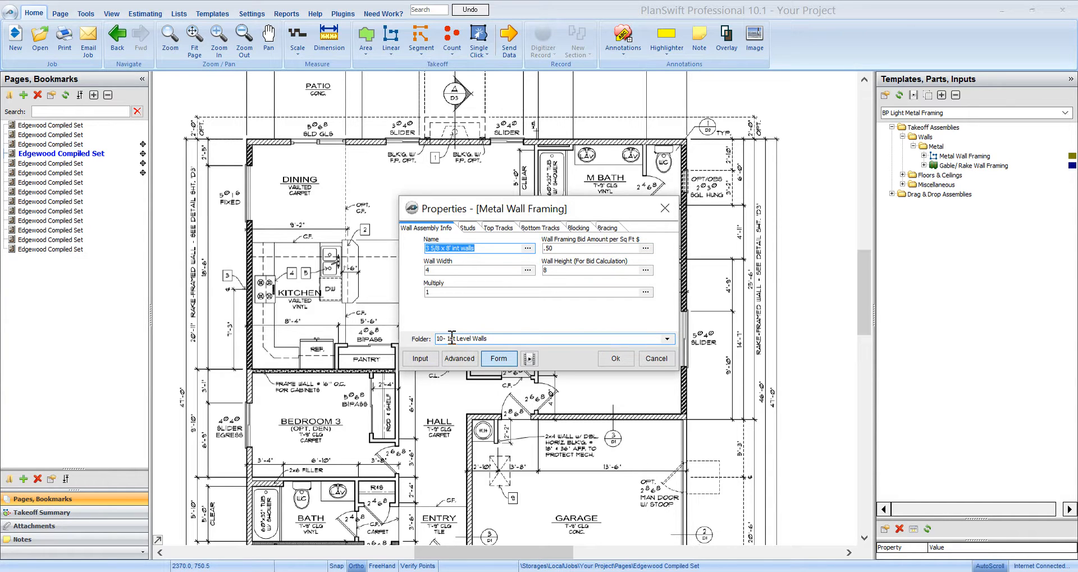
{"action": "left_click", "coordinate": [668, 339]}
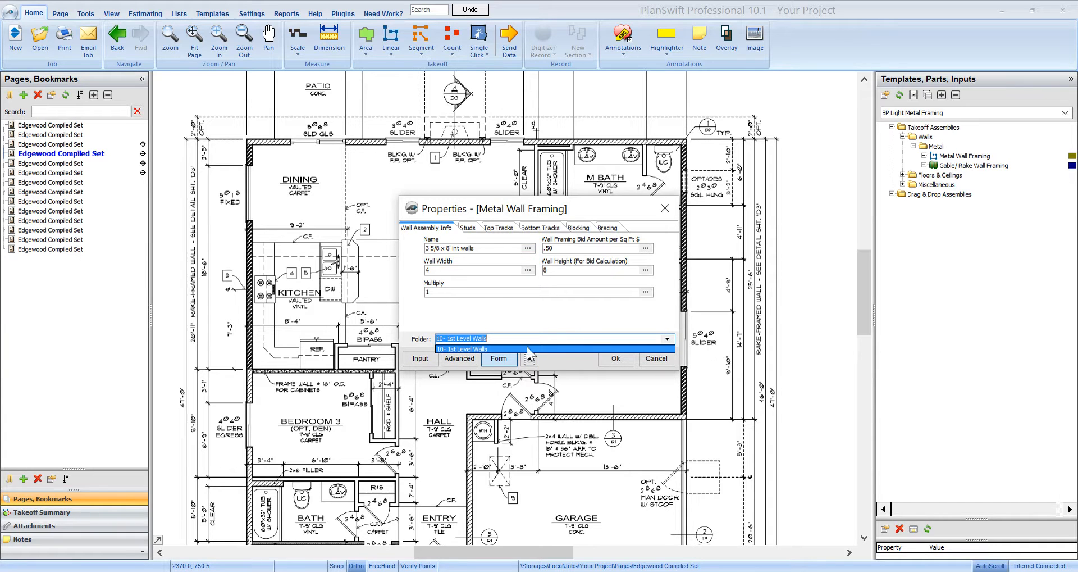
{"action": "left_click", "coordinate": [471, 349]}
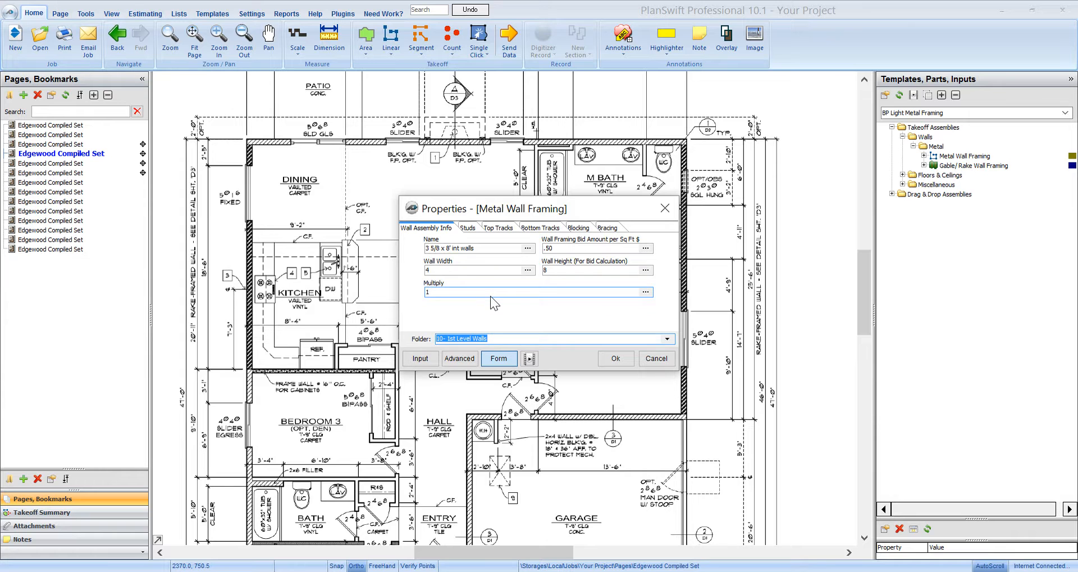
{"action": "left_click", "coordinate": [615, 357]}
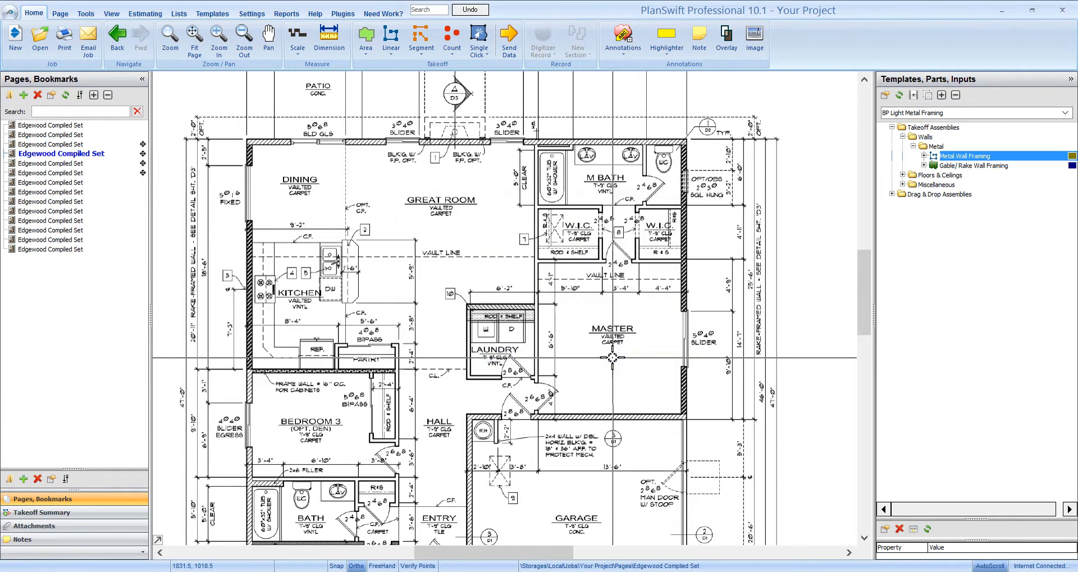
Step: Trace the interior wall from the exterior wall beside the master bath down to the garage wall, about 24'8" long
{"action": "scroll", "coordinate": [540, 144], "scroll_direction": "up", "scroll_amount": 2}
{"action": "left_click", "coordinate": [531, 147]}
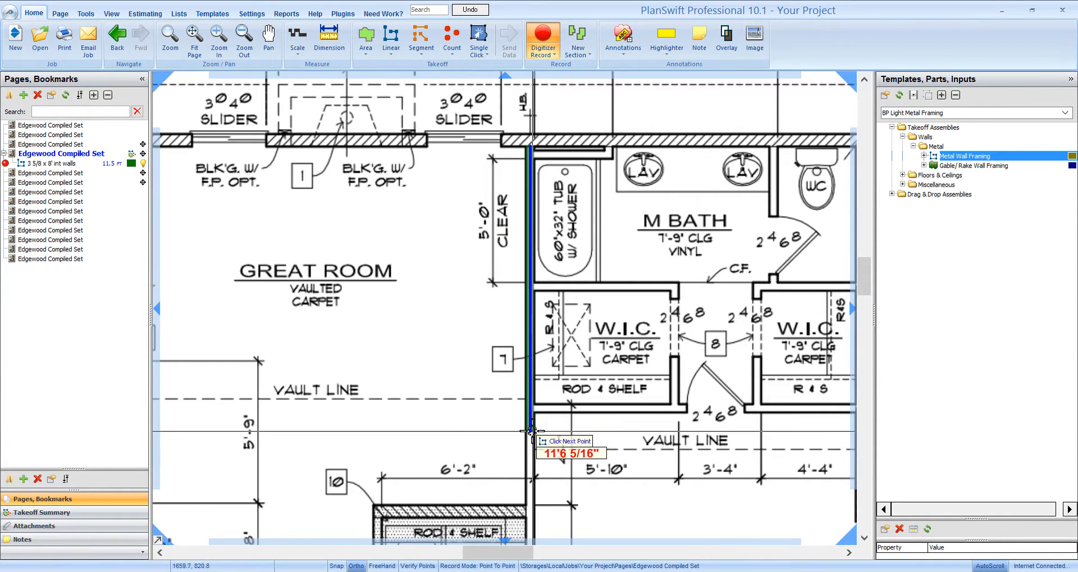
{"action": "left_click_drag", "start_coordinate": [531, 432], "coordinate": [547, 104]}
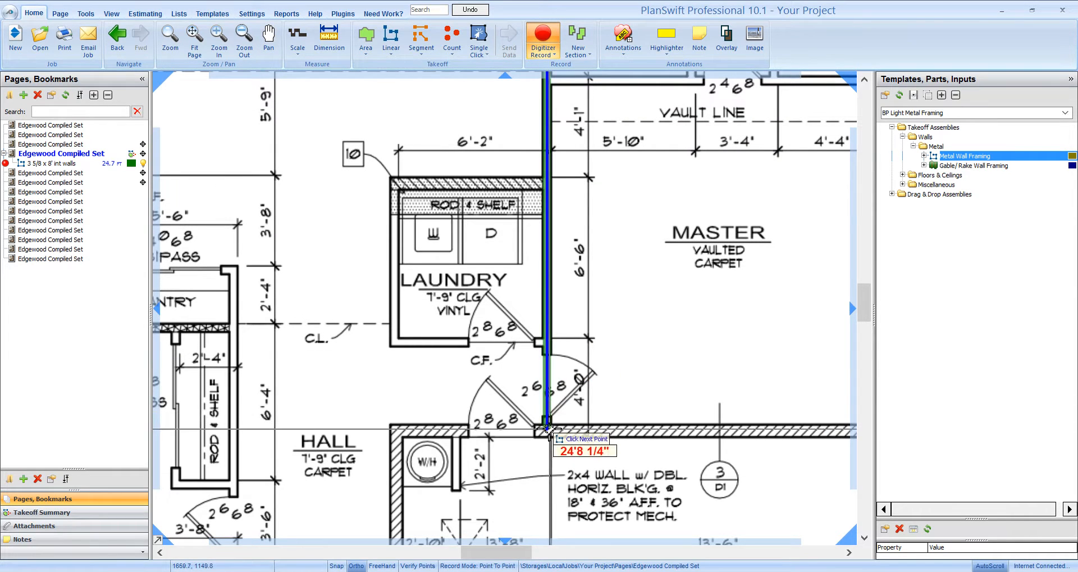
{"action": "left_click", "coordinate": [546, 421]}
Step: Trace the laundry room's door wall, about 6'1" long, and its side wall up to the hatched wall as one section
{"action": "left_click", "coordinate": [541, 341]}
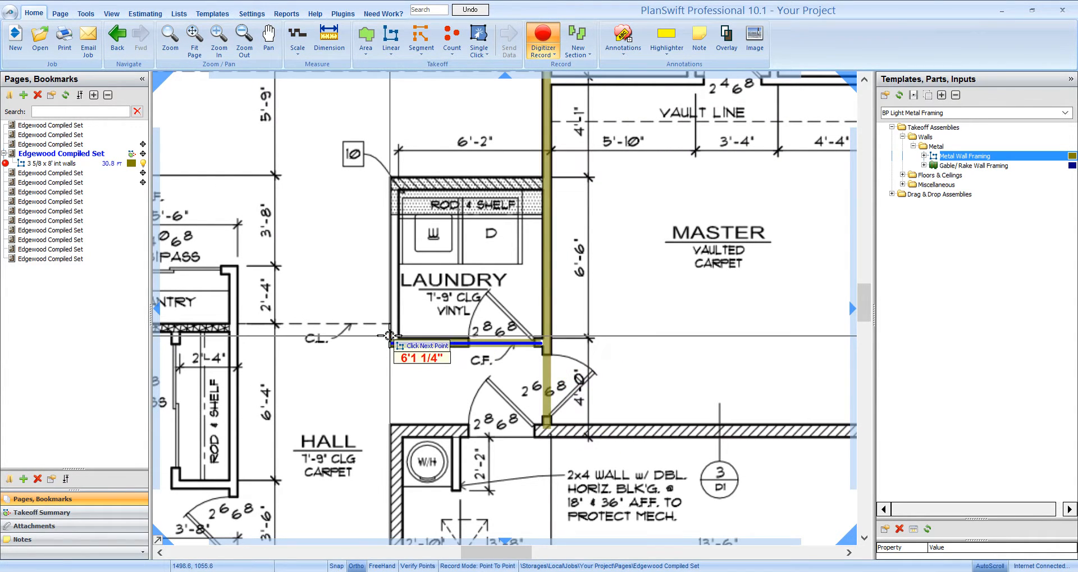
{"action": "left_click", "coordinate": [397, 341]}
{"action": "left_click", "coordinate": [400, 188]}
{"action": "right_click", "coordinate": [400, 188]}
Step: Trace the wall between the master bedroom and both walk-in closets, from the long interior wall across to the hatched exterior wall
{"action": "left_click_drag", "start_coordinate": [650, 175], "coordinate": [486, 359]}
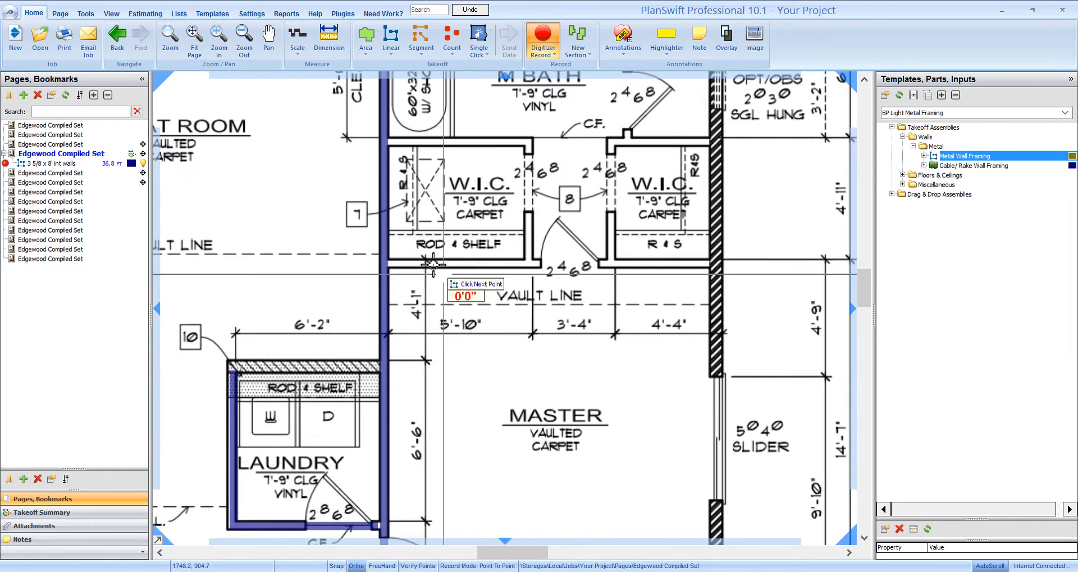
{"action": "left_click", "coordinate": [704, 271]}
{"action": "right_click", "coordinate": [705, 271]}
Step: Trace the door-side wall of the W.I.C. next to the exterior wall, then its master-bath wall to the exterior wall, as one section
{"action": "left_click_drag", "start_coordinate": [631, 312], "coordinate": [547, 440]}
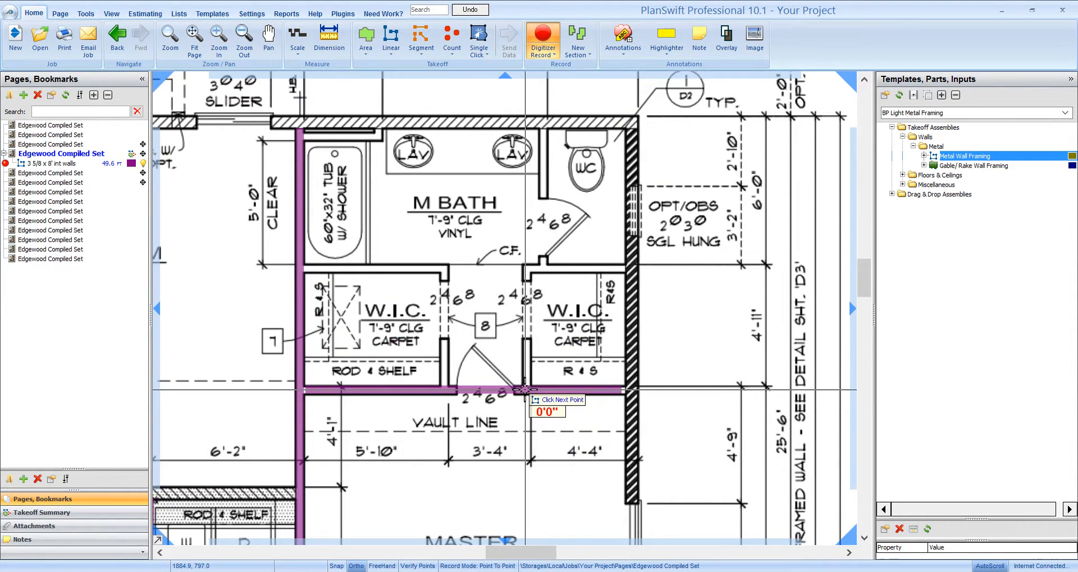
{"action": "left_click", "coordinate": [531, 388]}
{"action": "left_click", "coordinate": [528, 269]}
{"action": "left_click", "coordinate": [634, 268]}
{"action": "right_click", "coordinate": [634, 268]}
Step: Trace the WC compartment's door wall from the exterior wall beside the lavatories down to the closet's back wall
{"action": "left_click_drag", "start_coordinate": [575, 188], "coordinate": [579, 356]}
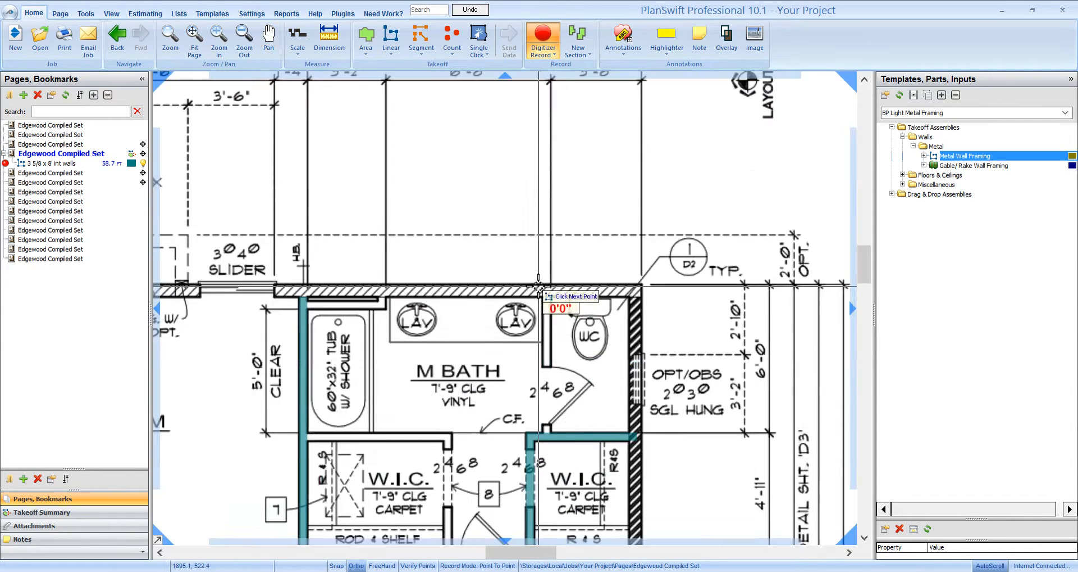
{"action": "left_click", "coordinate": [545, 298]}
{"action": "left_click", "coordinate": [547, 437]}
{"action": "right_click", "coordinate": [548, 437]}
Step: Trace the back and door-side walls of the W.I.C. beside the great room as one section and finish the wall takeoff
{"action": "left_click_drag", "start_coordinate": [549, 437], "coordinate": [654, 286]}
{"action": "left_click", "coordinate": [408, 285]}
{"action": "left_click", "coordinate": [556, 284]}
{"action": "left_click", "coordinate": [558, 406]}
{"action": "right_click", "coordinate": [558, 406]}
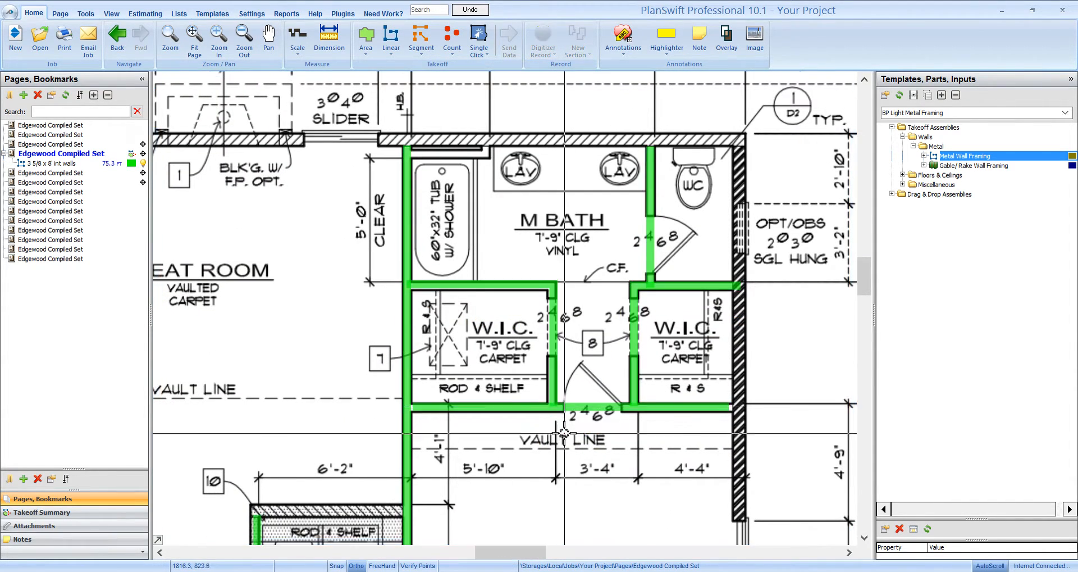
{"action": "scroll", "coordinate": [677, 284], "scroll_direction": "down", "scroll_amount": 3}
{"action": "left_click_drag", "start_coordinate": [675, 286], "coordinate": [671, 285]}
{"action": "left_click_drag", "start_coordinate": [534, 157], "coordinate": [516, 262]}
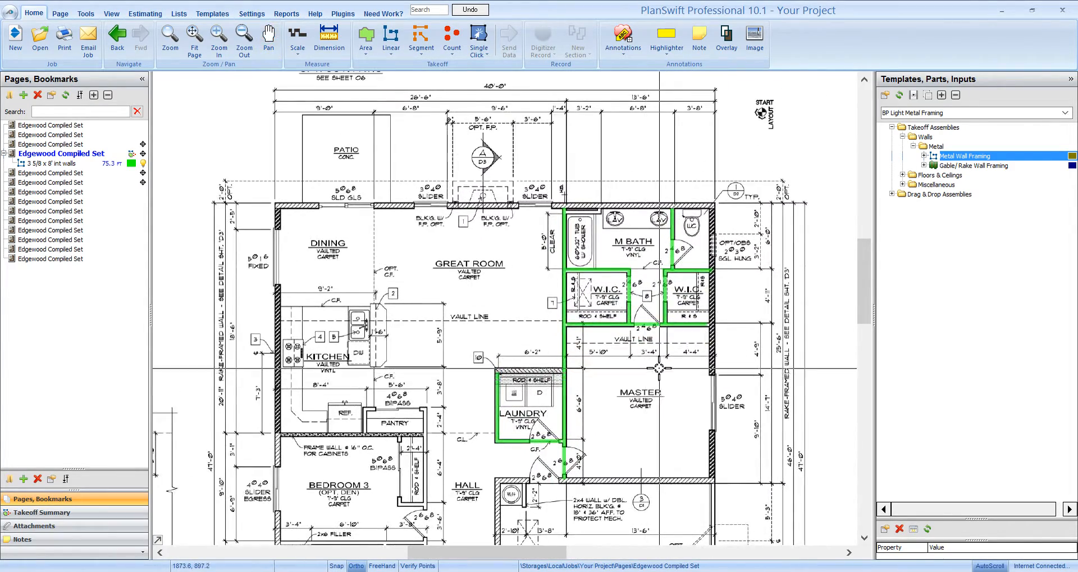
{"action": "left_click_drag", "start_coordinate": [659, 368], "coordinate": [641, 321]}
{"action": "left_click", "coordinate": [932, 166]}
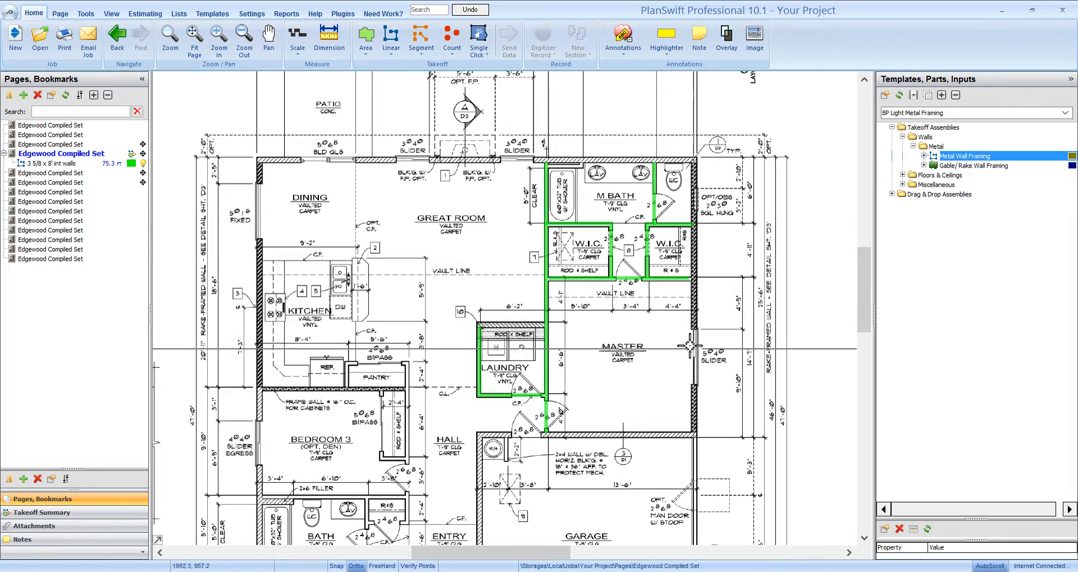
{"action": "left_click_drag", "start_coordinate": [647, 331], "coordinate": [674, 298]}
Step: Examine the Framing Bid Detail Report and the Framing Materials By Location Report for the 10- 1st Level Walls folder
{"action": "left_click", "coordinate": [287, 14]}
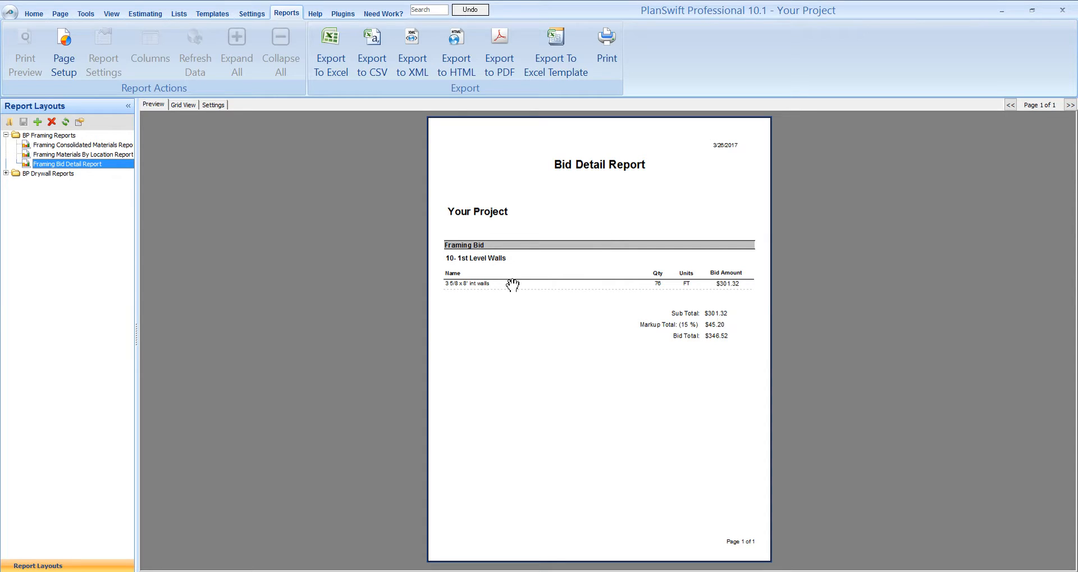
{"action": "scroll", "coordinate": [493, 294], "scroll_direction": "up", "scroll_amount": 1}
{"action": "scroll", "coordinate": [443, 345], "scroll_direction": "up", "scroll_amount": 1}
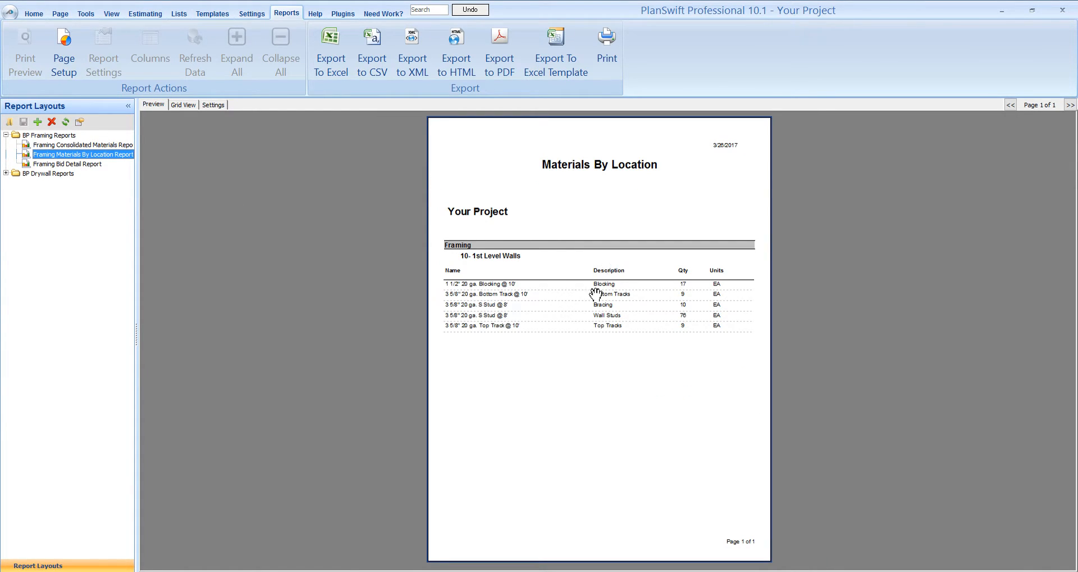
{"action": "scroll", "coordinate": [541, 309], "scroll_direction": "up", "scroll_amount": 1}
{"action": "scroll", "coordinate": [540, 309], "scroll_direction": "up", "scroll_amount": 1}
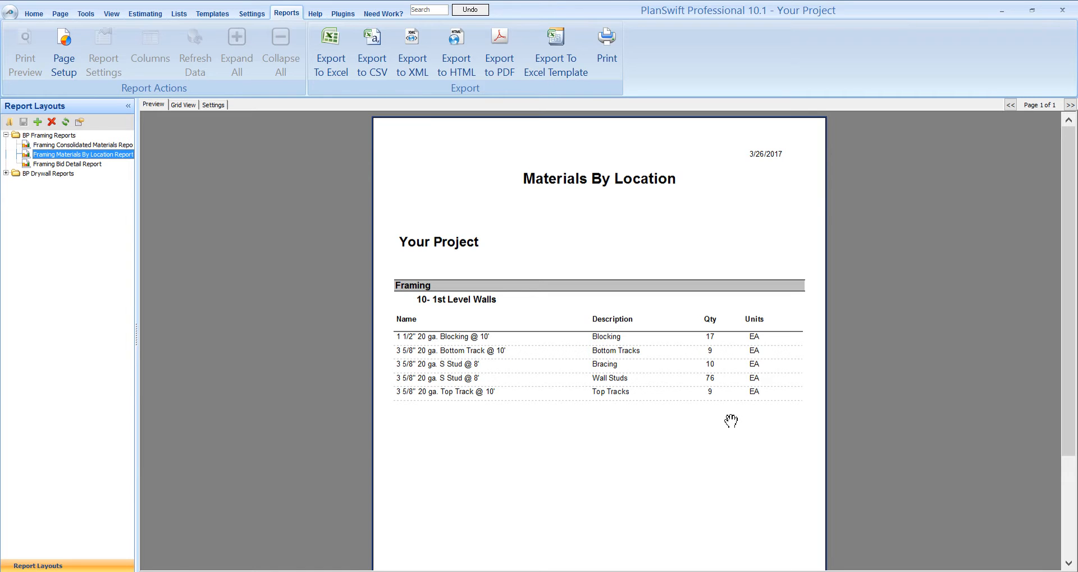
Step: Examine the quantities in the Framing Consolidated Materials Report at an enlarged view
{"action": "left_click", "coordinate": [80, 145]}
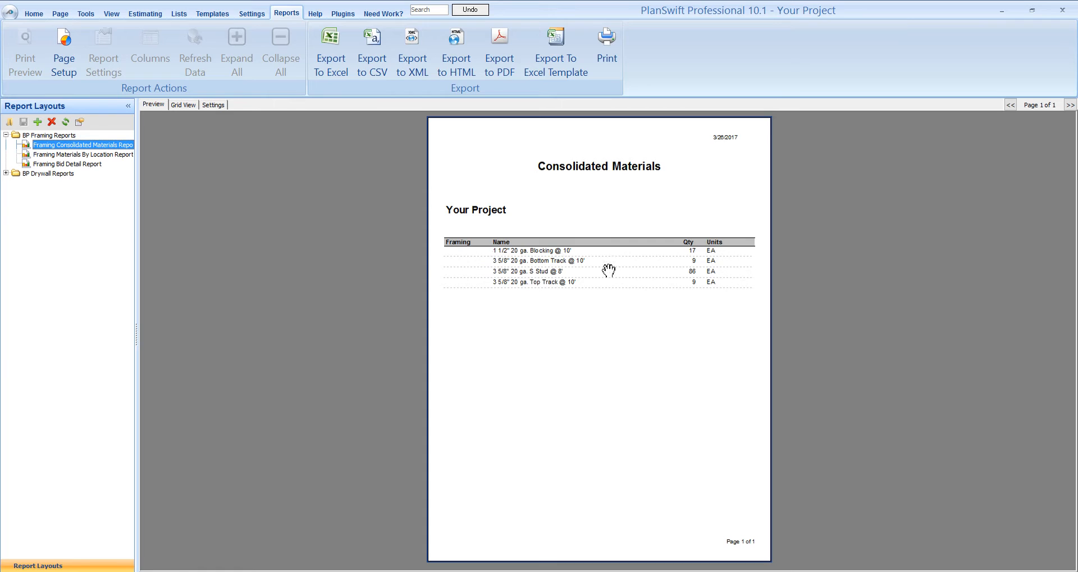
{"action": "left_click", "coordinate": [583, 311]}
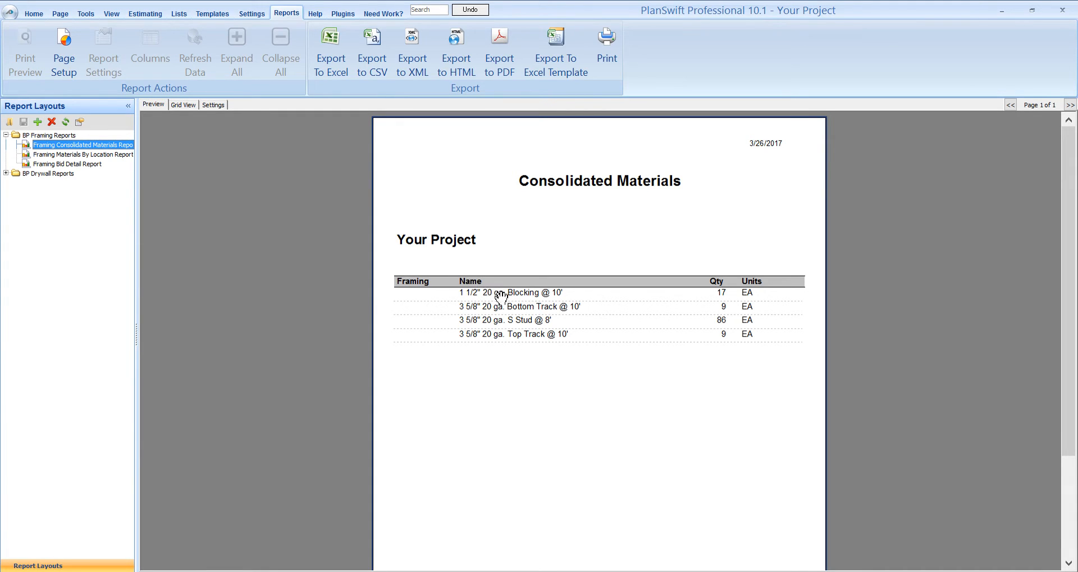
{"action": "left_click", "coordinate": [551, 442]}
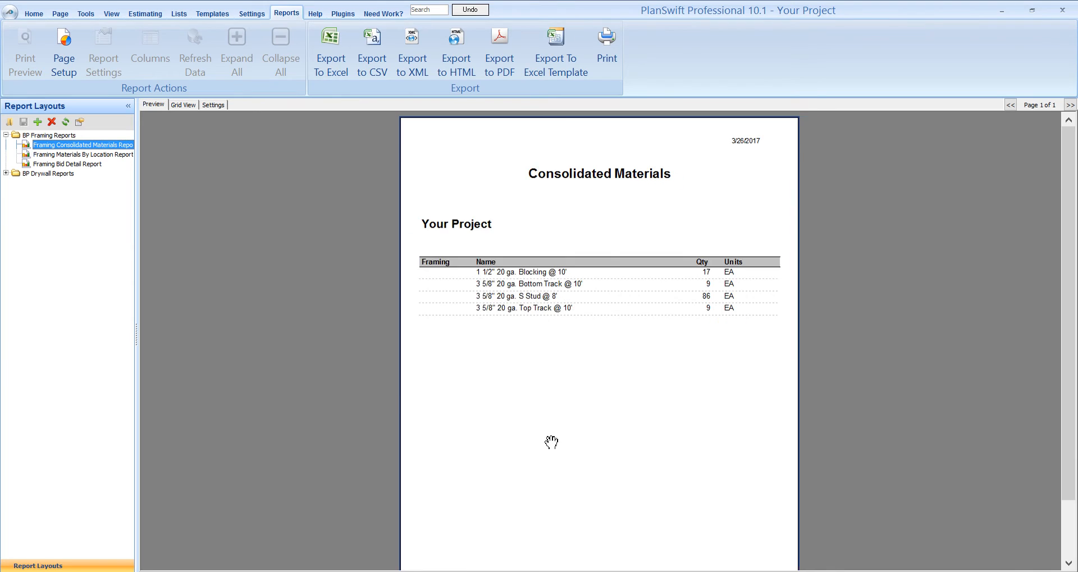